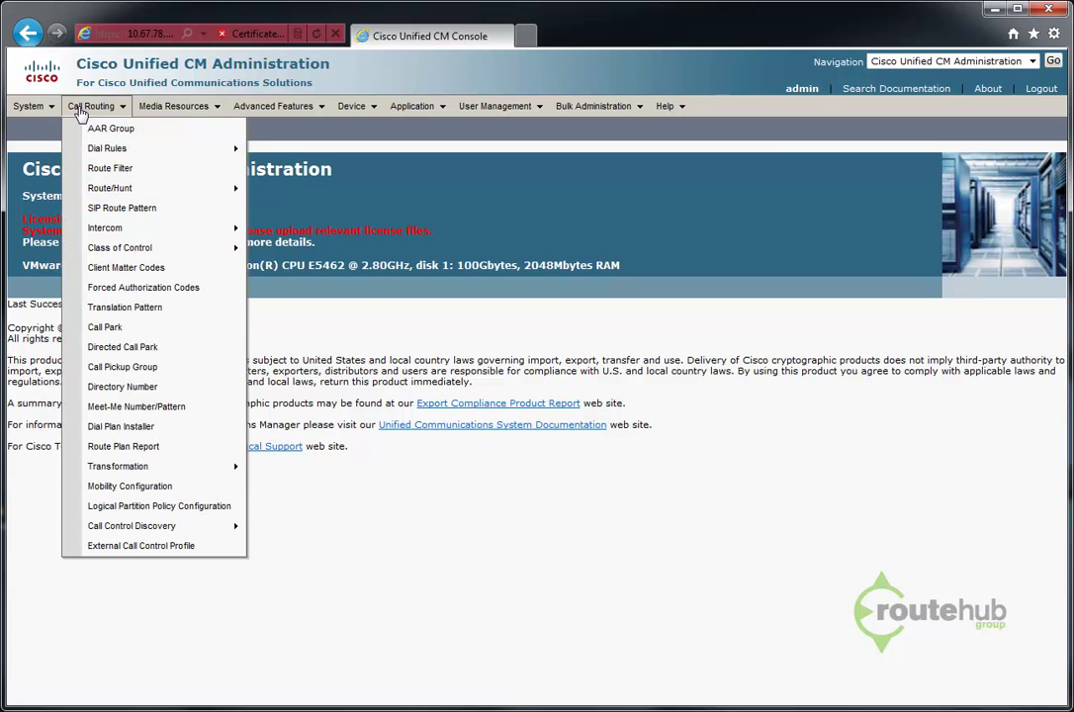
# - Start a new entry from the Call Park number list
pyautogui.click(111, 329)
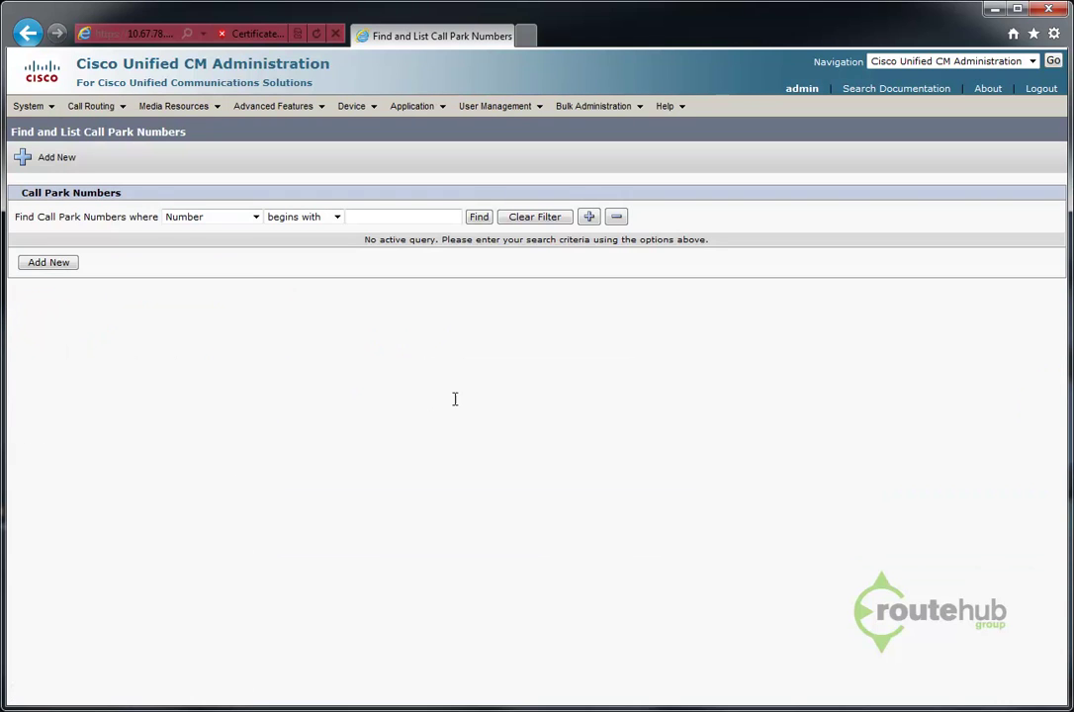
pyautogui.click(51, 267)
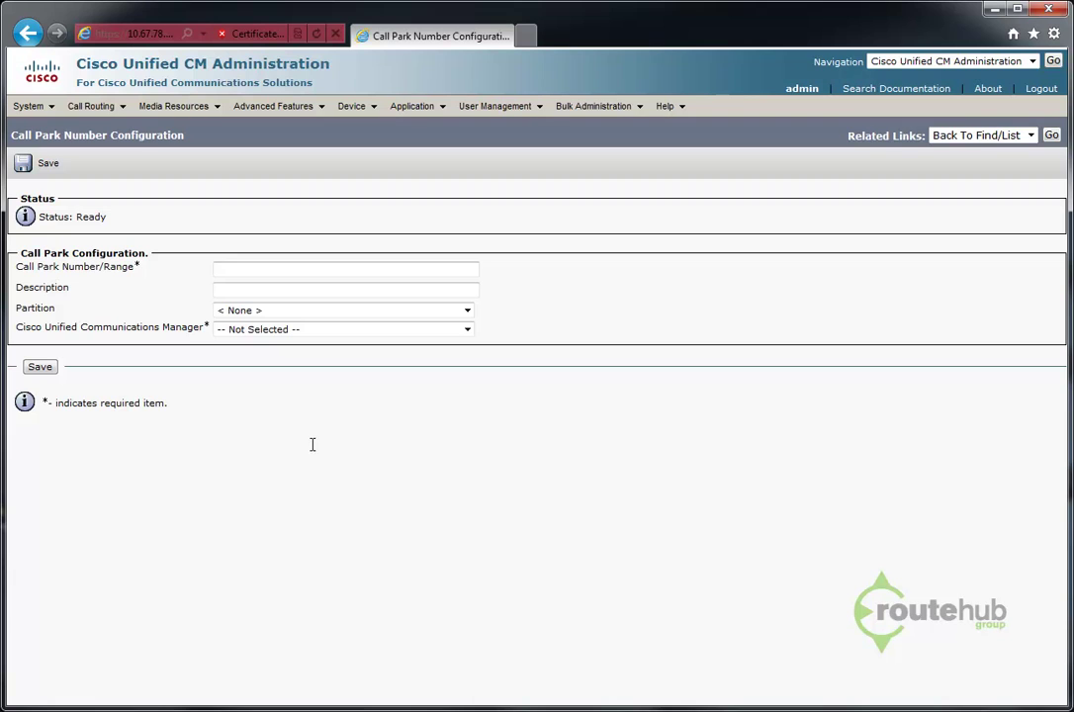
# - Save range 611X, 'Call Park for CA Office', partition ROUTEHUB-CA-P-PHONES, server UCM01TRA
pyautogui.click(264, 267)
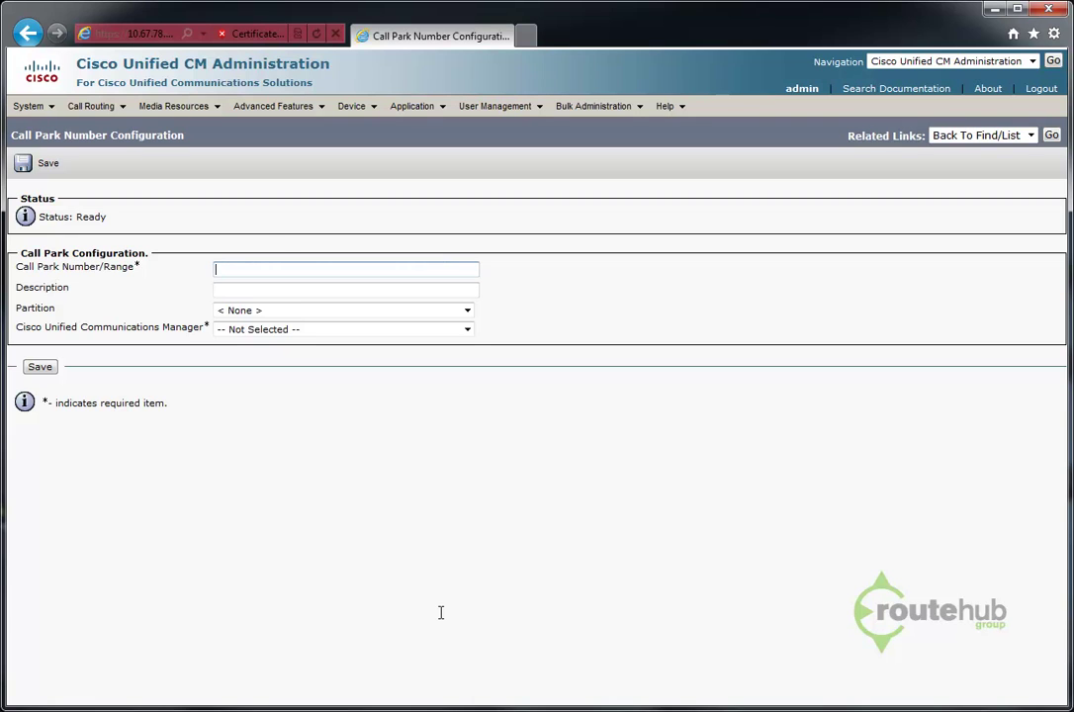
pyautogui.write('611X')
pyautogui.click(227, 289)
pyautogui.write('Call Park for CA Office')
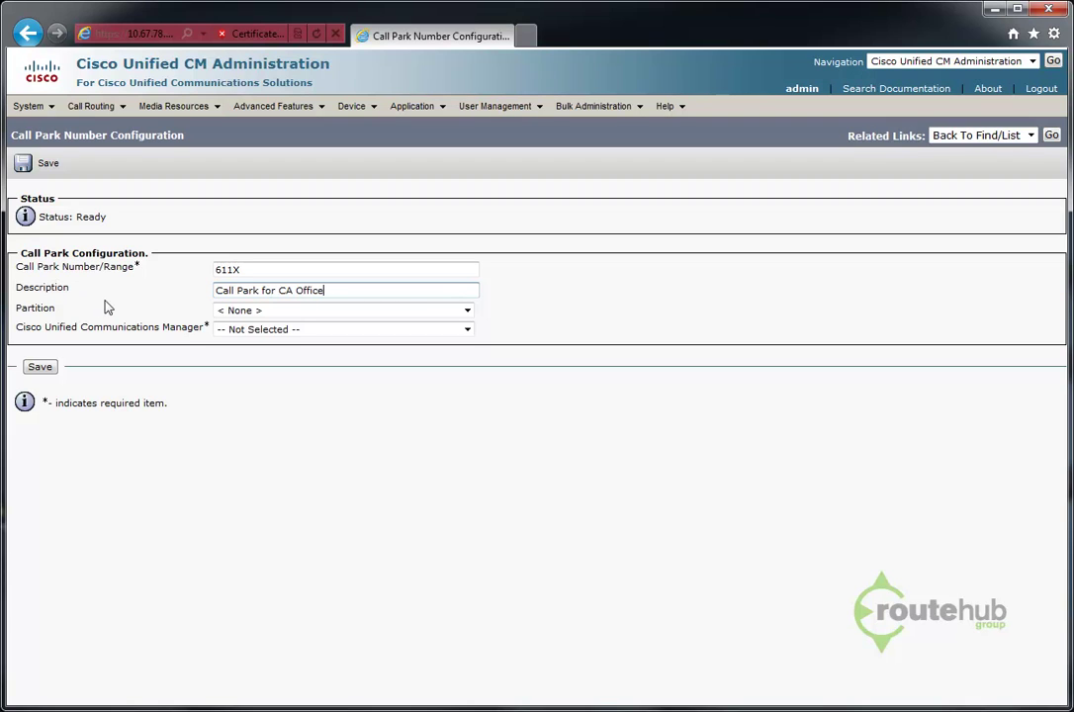
pyautogui.click(467, 311)
pyautogui.click(341, 389)
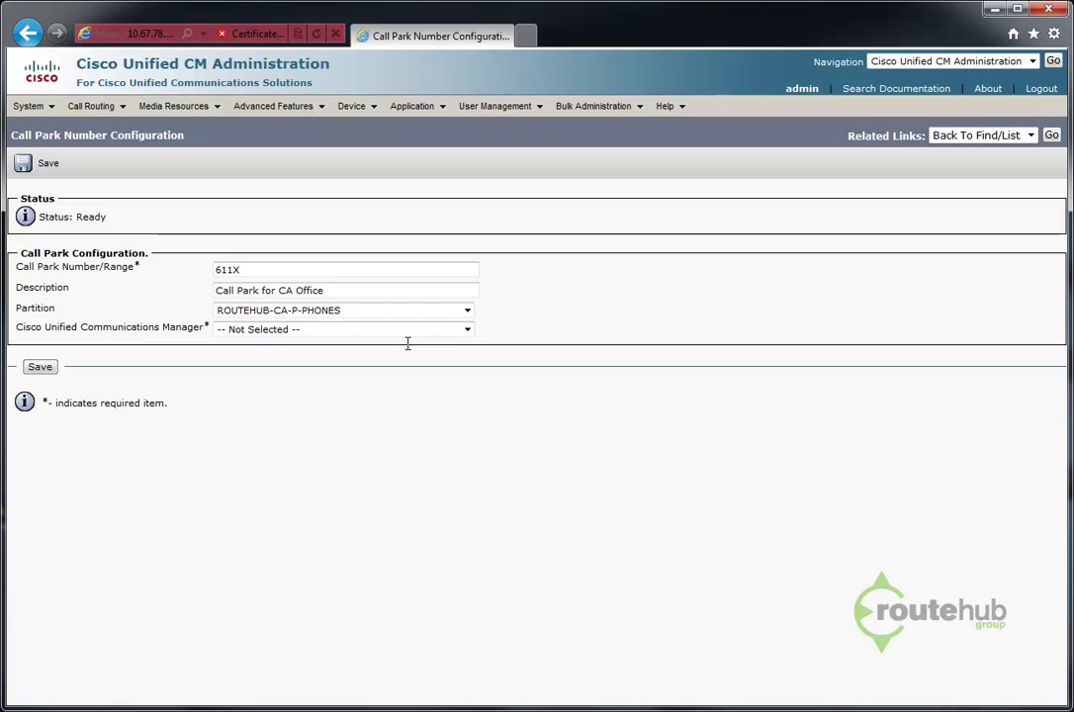
pyautogui.click(467, 329)
pyautogui.click(382, 354)
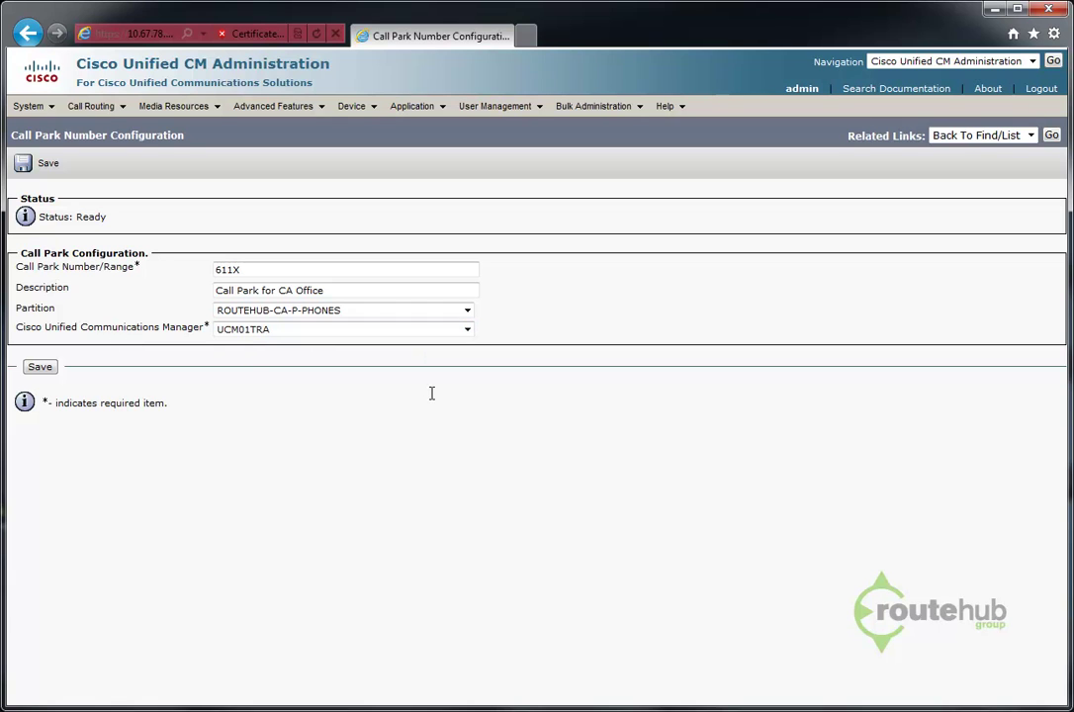
pyautogui.click(43, 368)
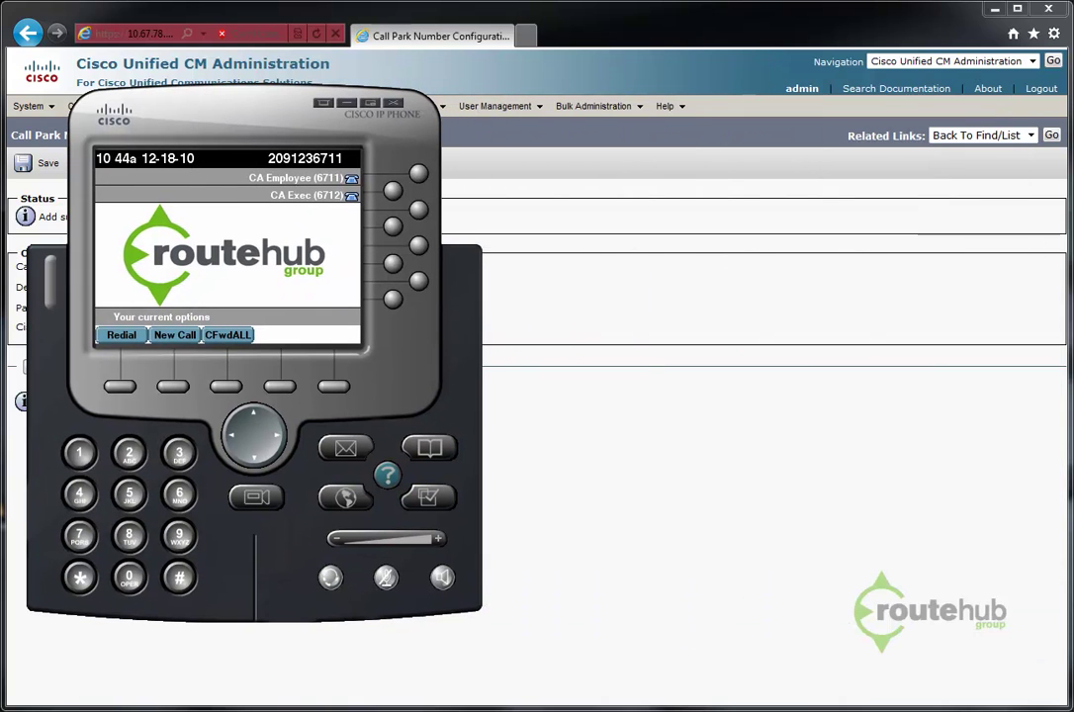
# - Move the X-Lite softphone beside Cisco IP Communicator
pyautogui.moveTo(736, 138); pyautogui.dragTo(695, 117)
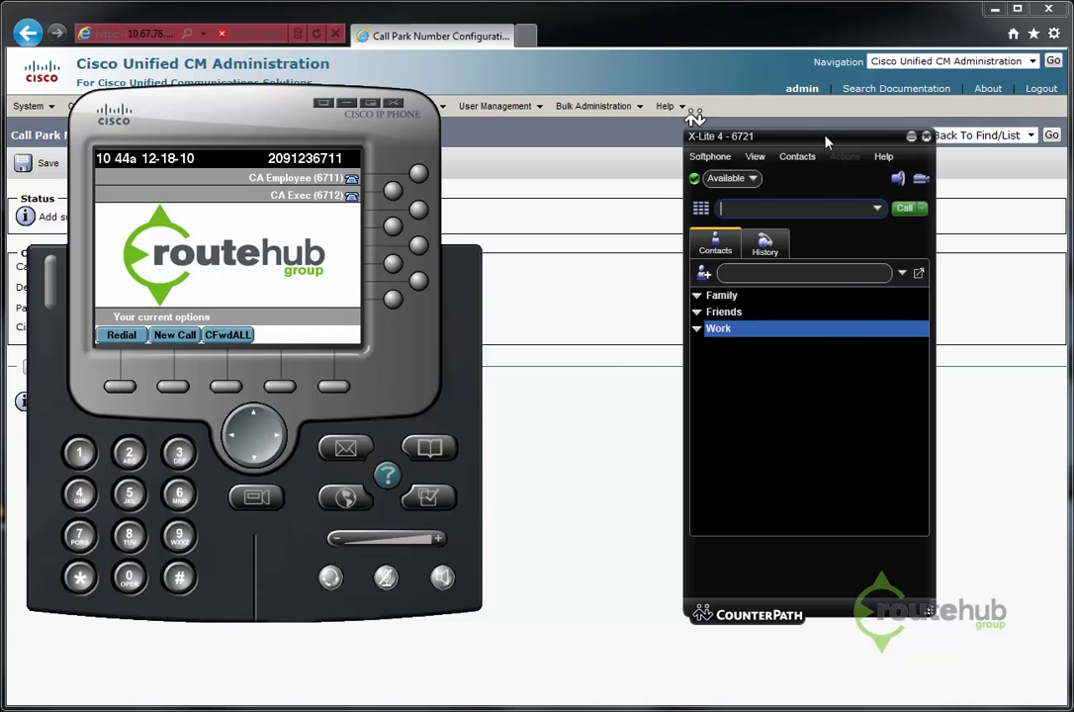
pyautogui.moveTo(695, 117); pyautogui.dragTo(662, 114)
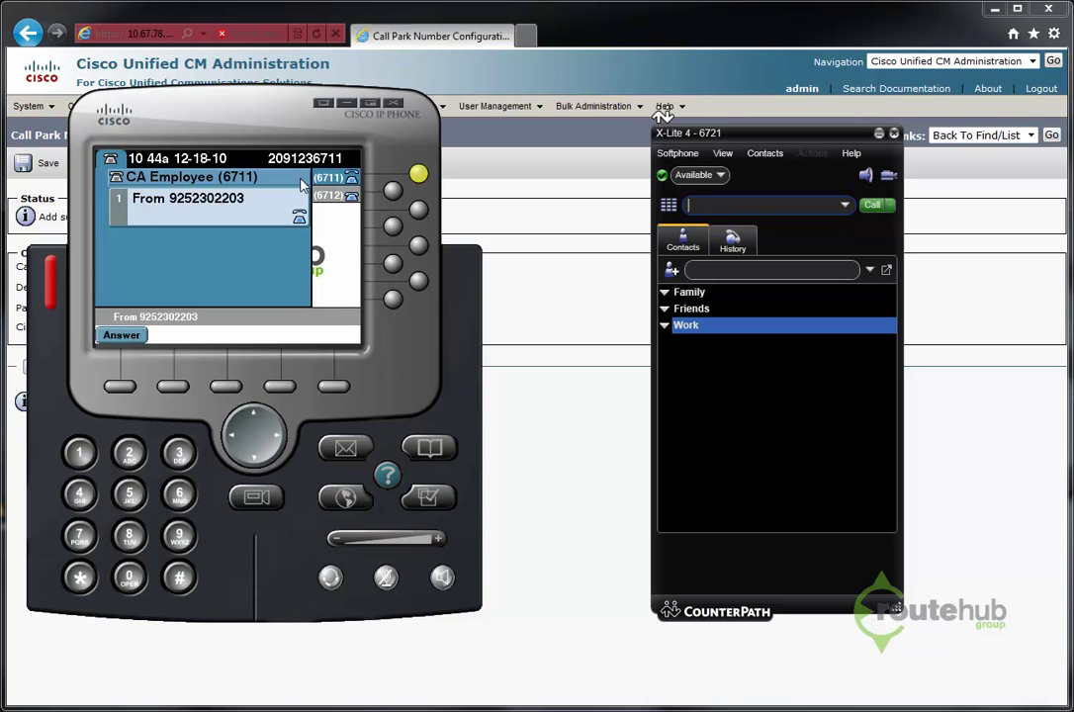
pyautogui.click(123, 334)
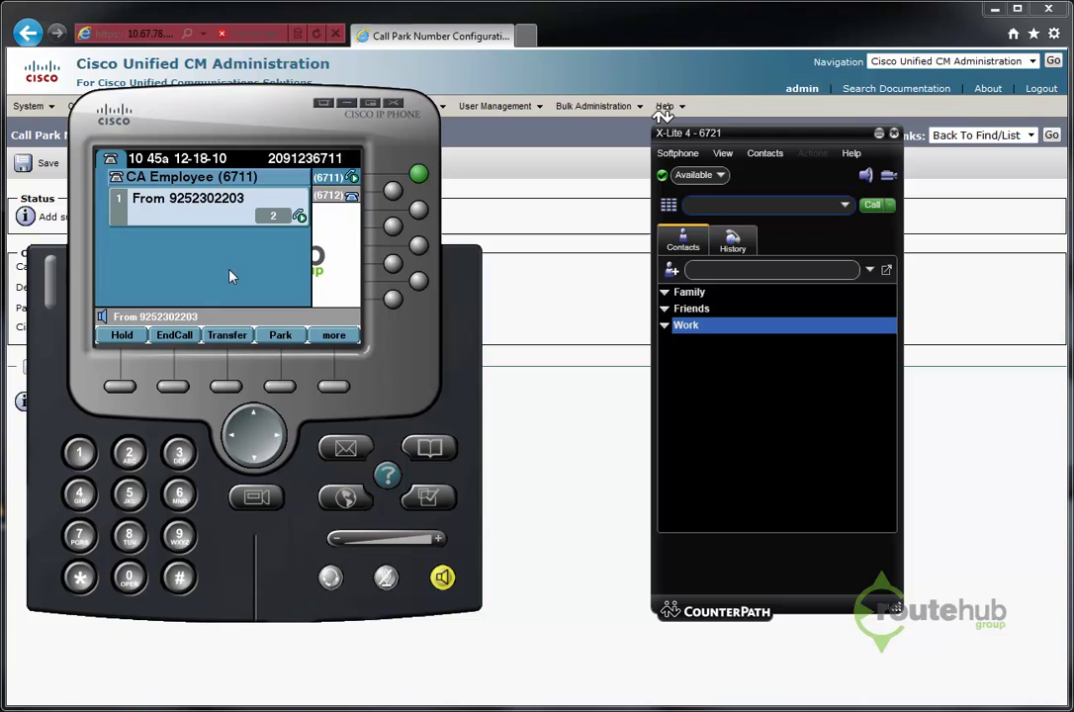
# - Park the active call, then dial 6110 from X-Lite to retrieve it
pyautogui.click(281, 336)
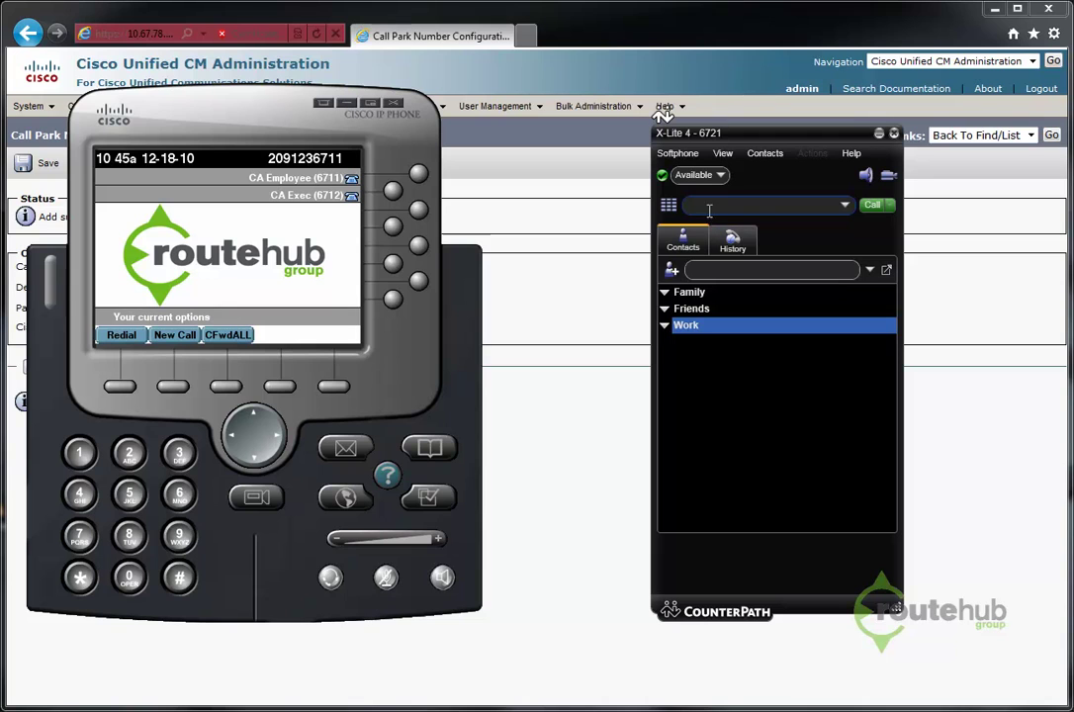
pyautogui.write('6110')
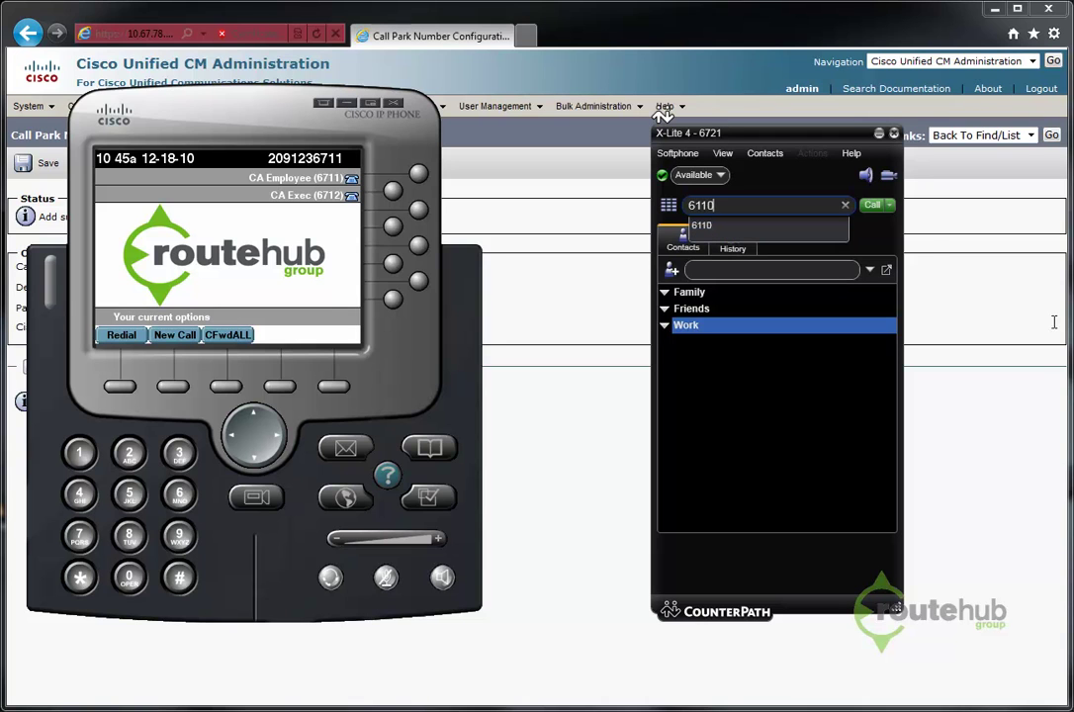
pyautogui.press('Return')
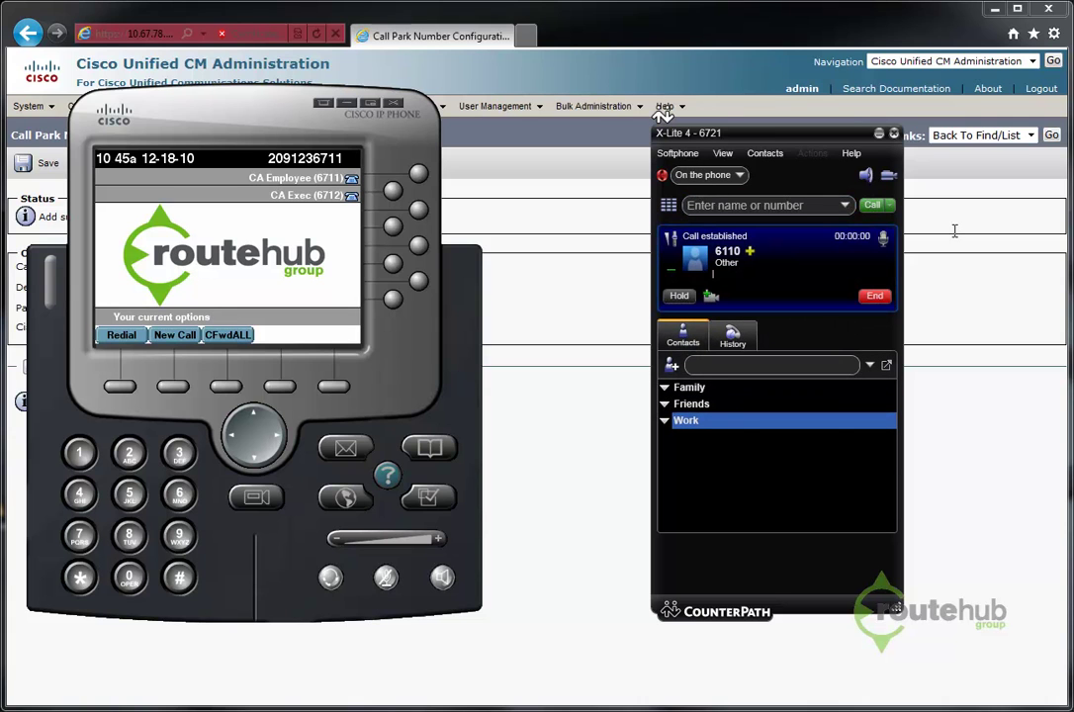